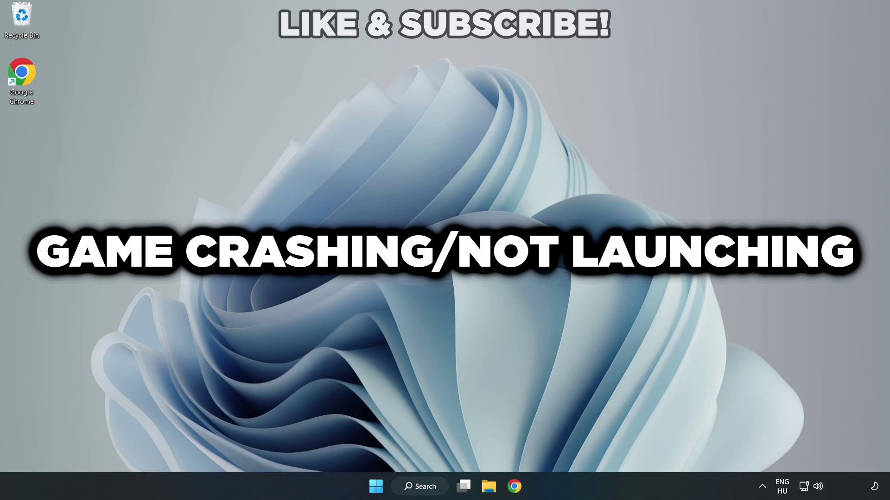
Search Windows for 'device manager' and launch Device Manager from the results
left_click(424, 486)
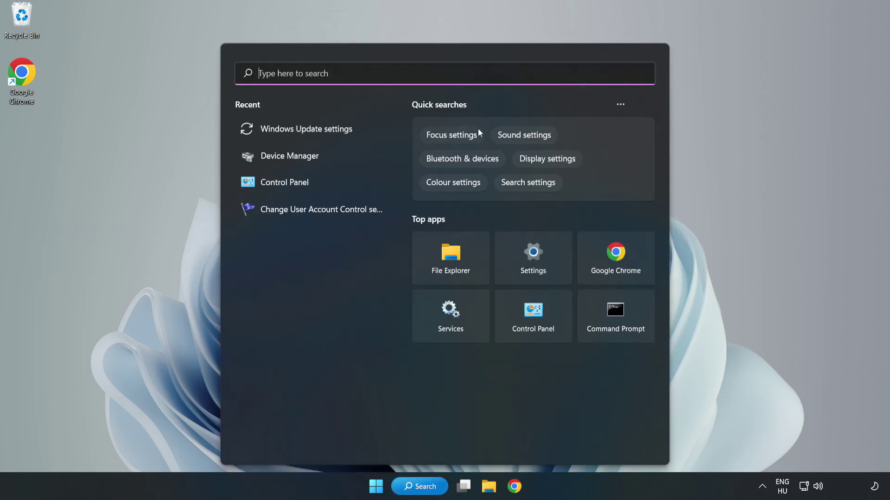
type("device m")
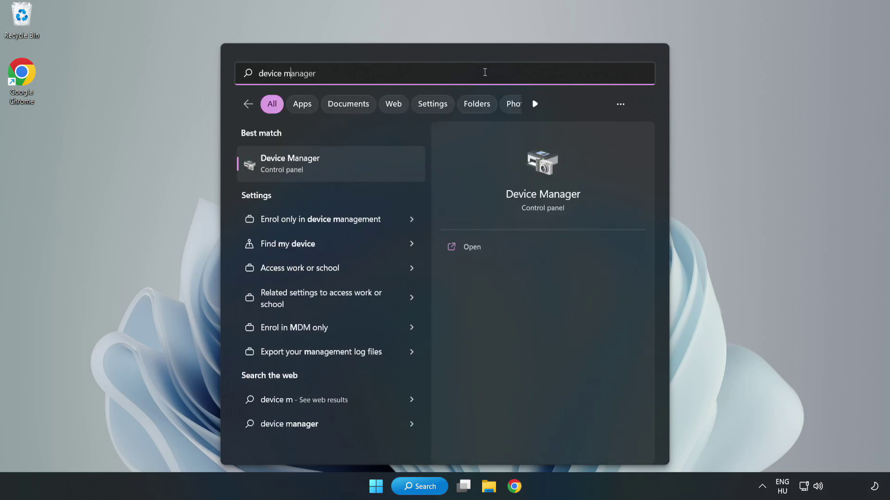
type("anager")
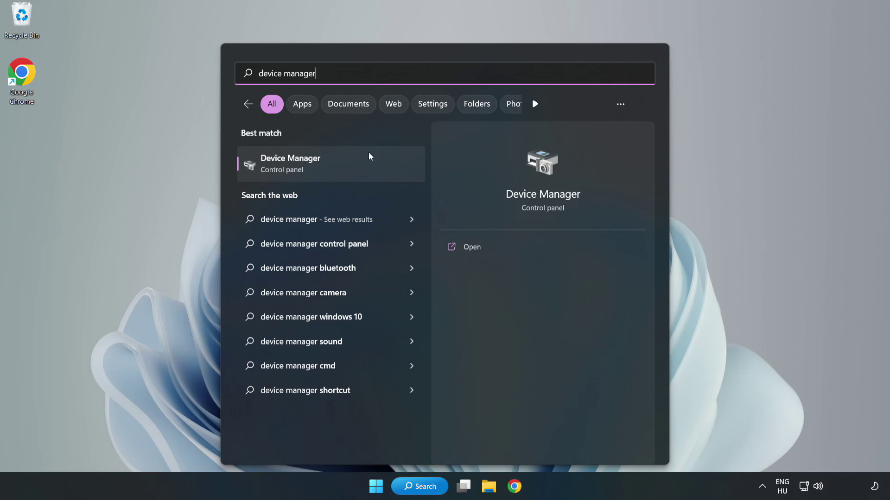
left_click(330, 171)
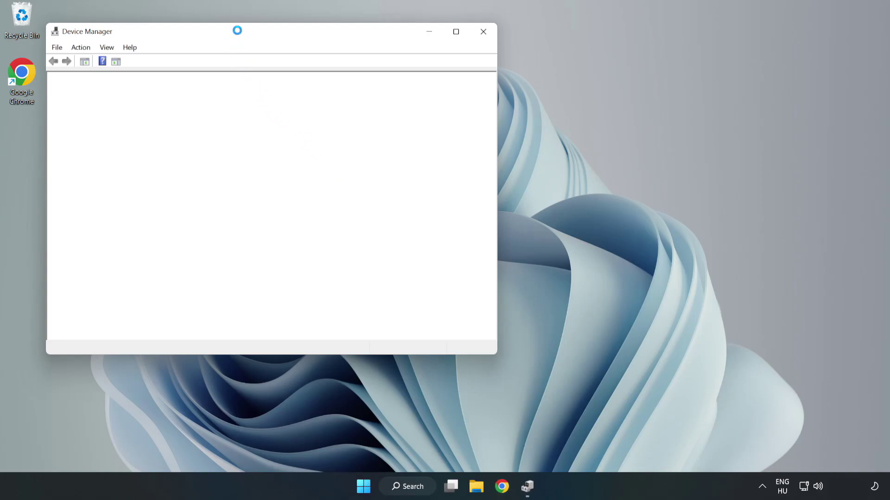
Run an automatic driver search for the VMware SVGA 3D display adapter; the best driver is already installed
left_click_drag(238, 35, 396, 80)
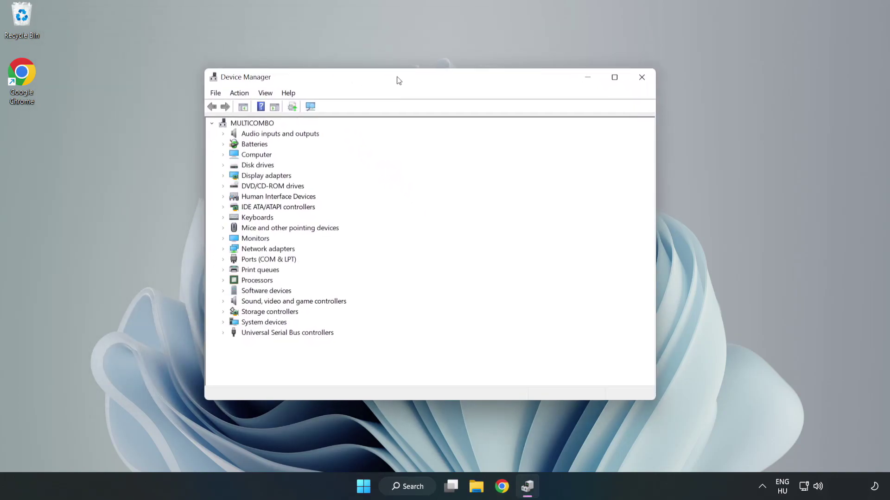
left_click(237, 177)
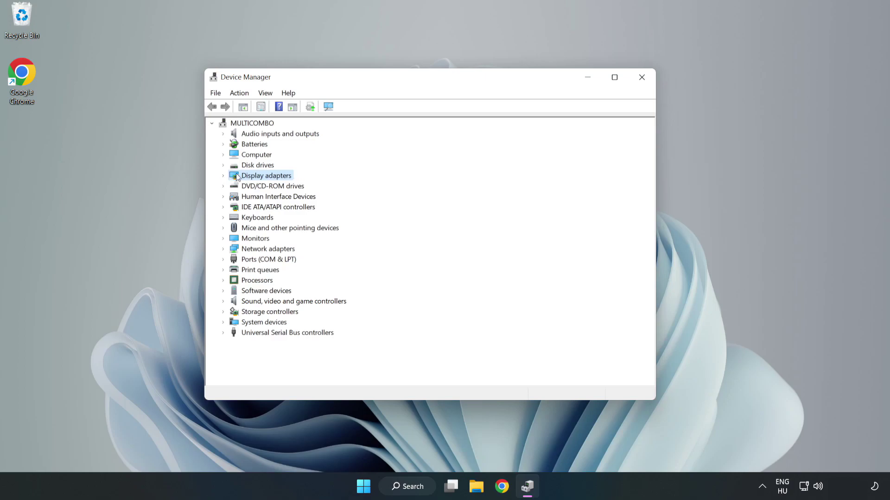
left_click(223, 176)
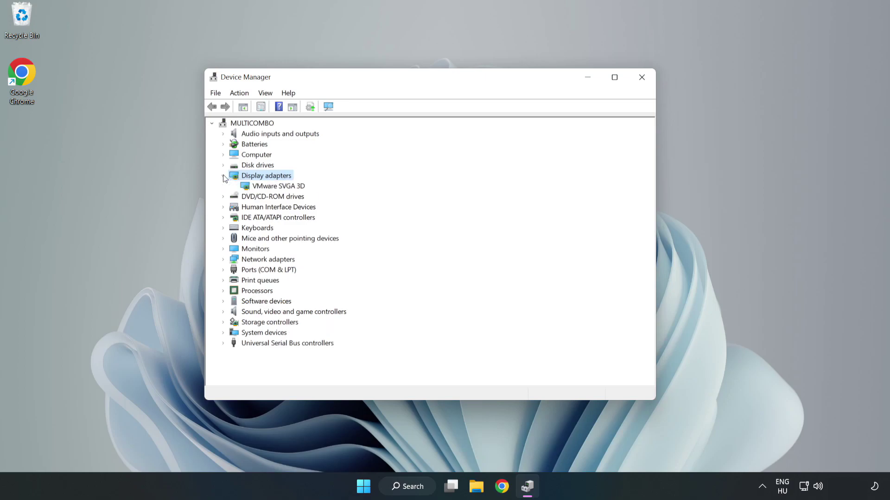
left_click(248, 186)
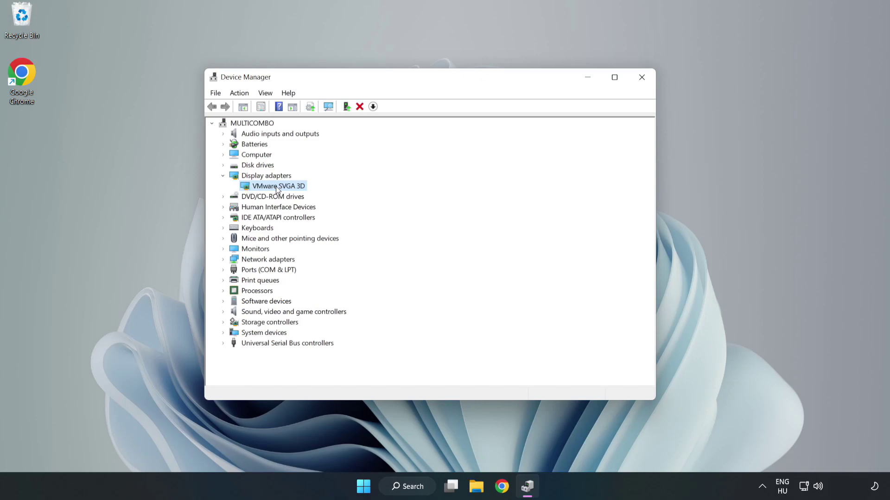
right_click(276, 189)
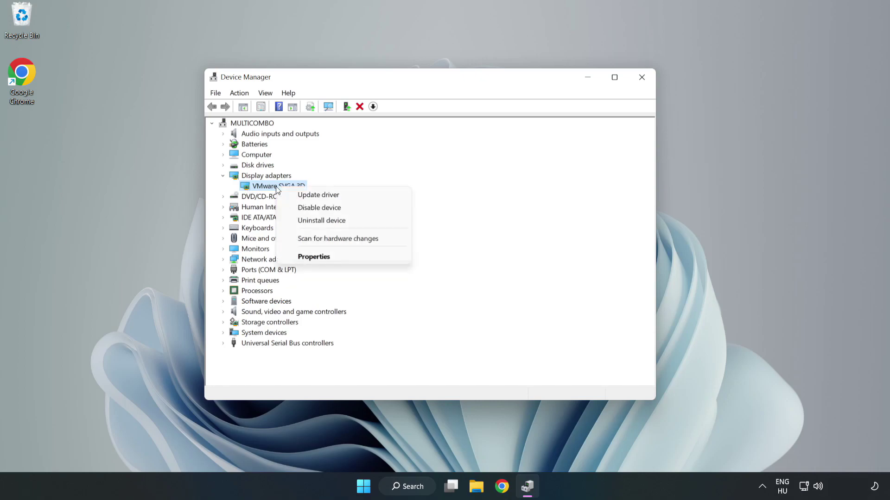
left_click(345, 197)
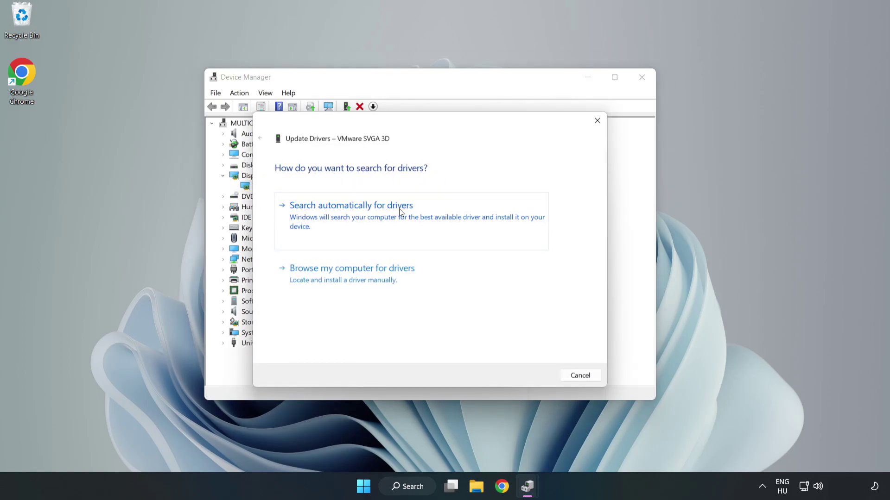
left_click(354, 217)
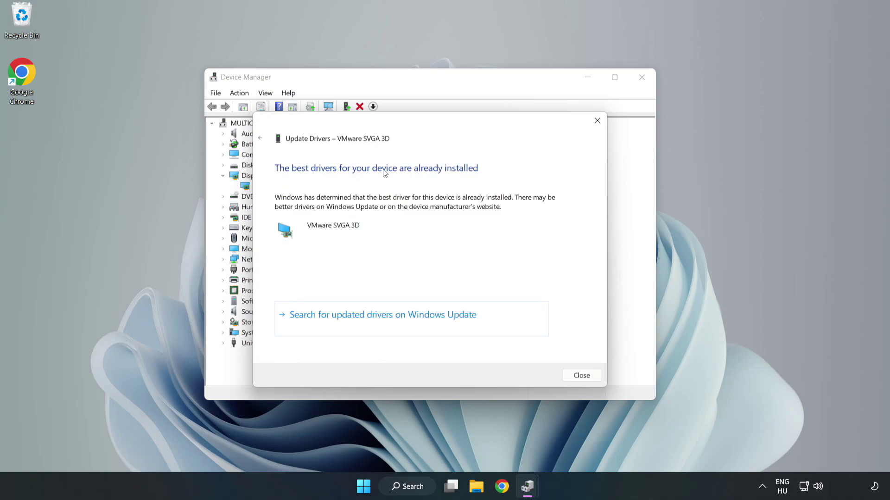
left_click(582, 376)
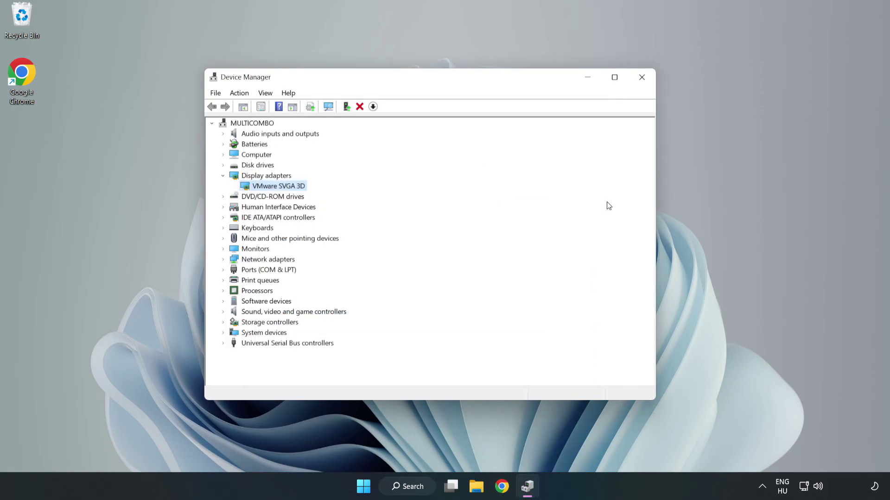
Close Device Manager and open Windows Update settings by searching 'updates'
left_click(642, 82)
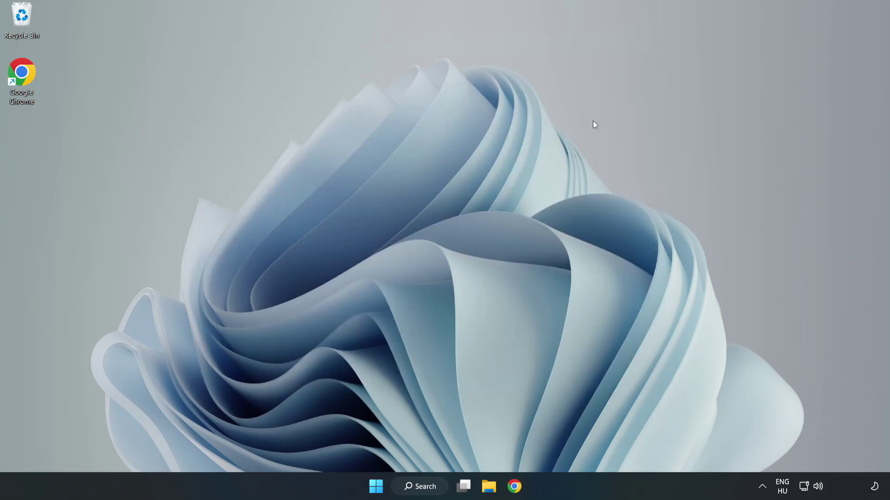
left_click(422, 487)
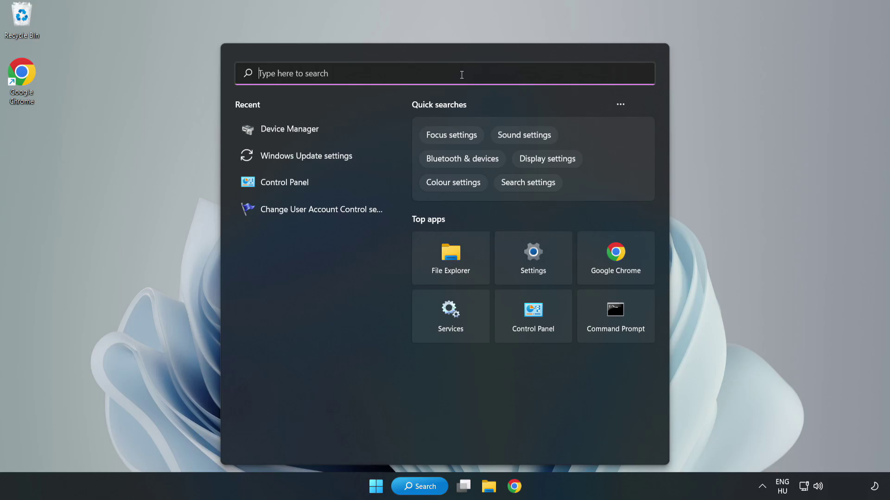
type("updates")
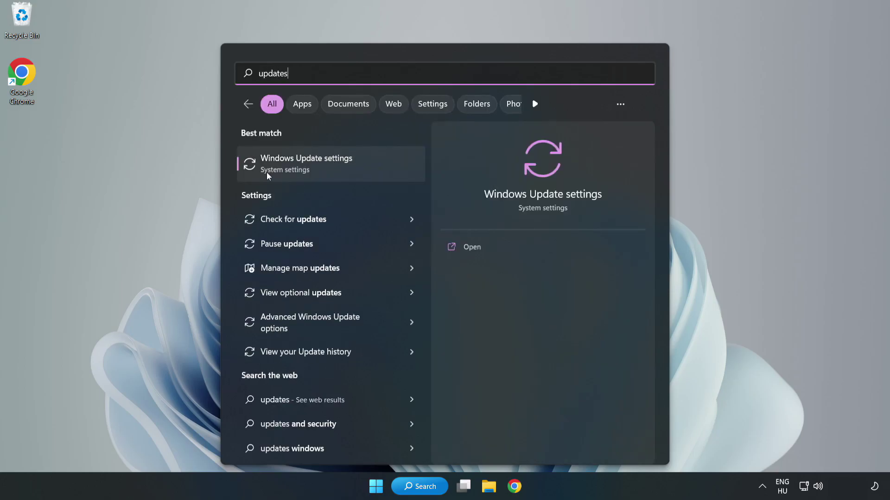
left_click(318, 169)
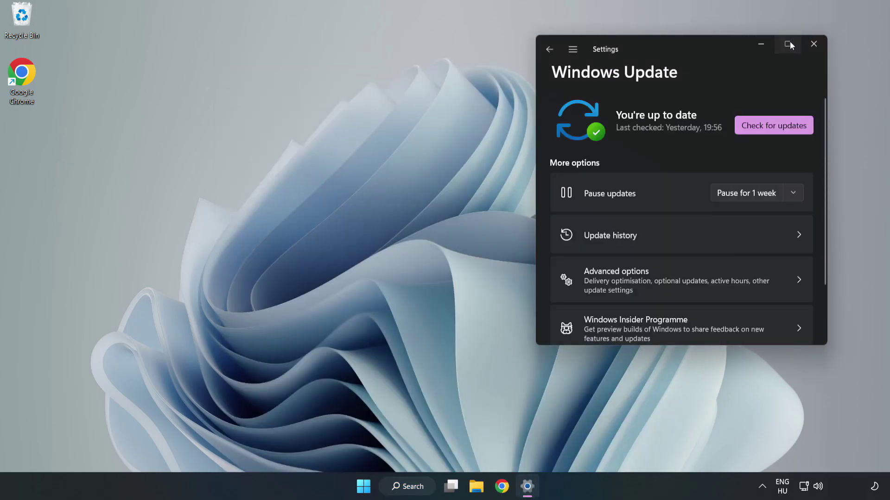
Maximize Settings, check for updates until a Defender intelligence update installs, then close Settings
left_click(789, 42)
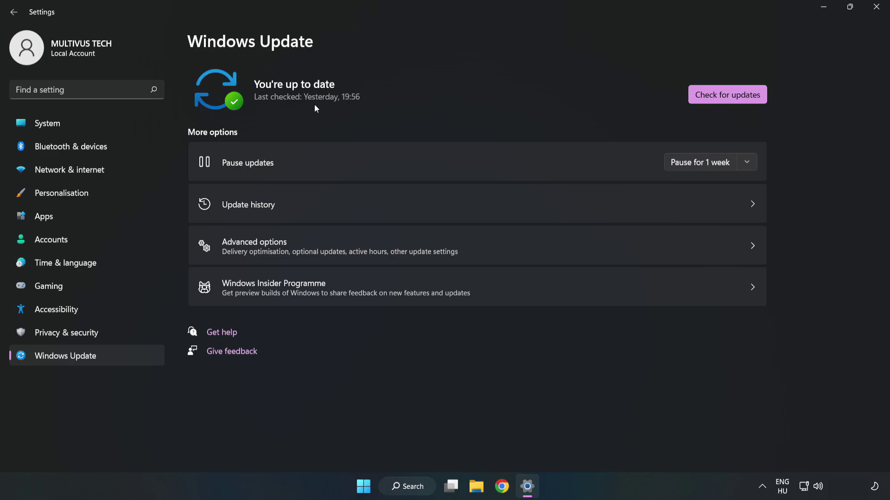
left_click(731, 97)
left_click(877, 11)
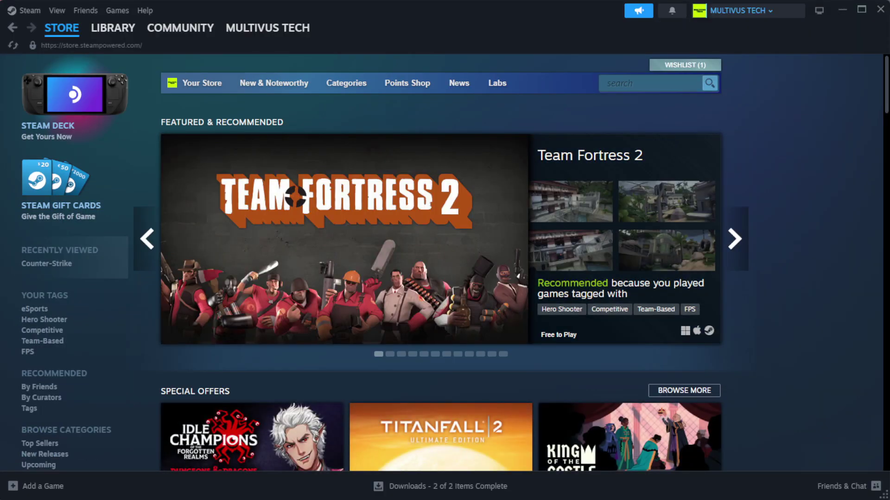
Switch Steam to the Library home and open Properties for YOUR NOT WORKING GAME
mouse_move(128, 35)
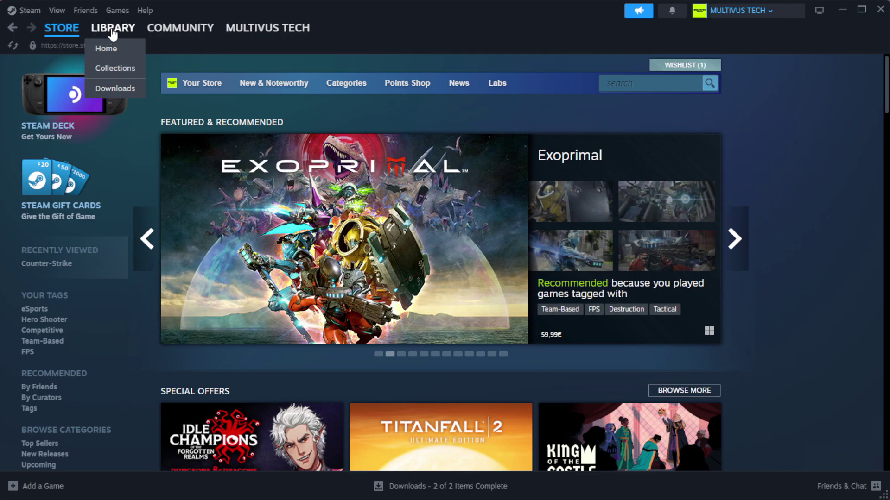
left_click(128, 48)
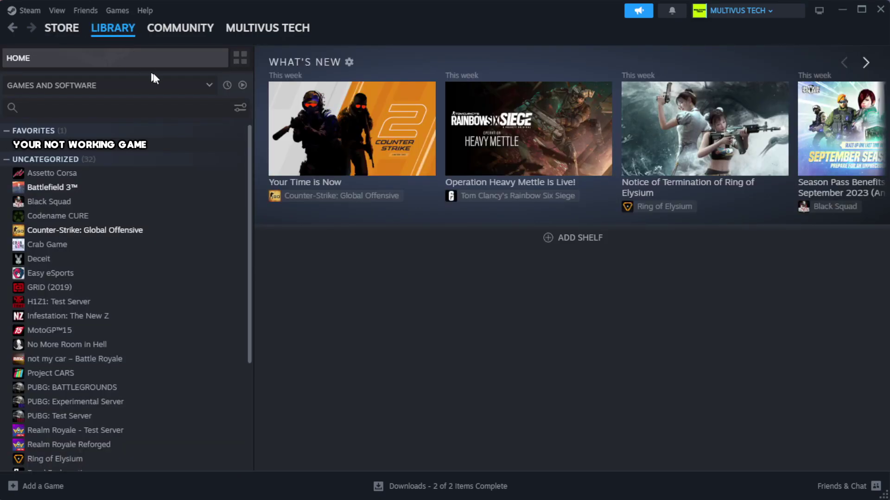
right_click(219, 147)
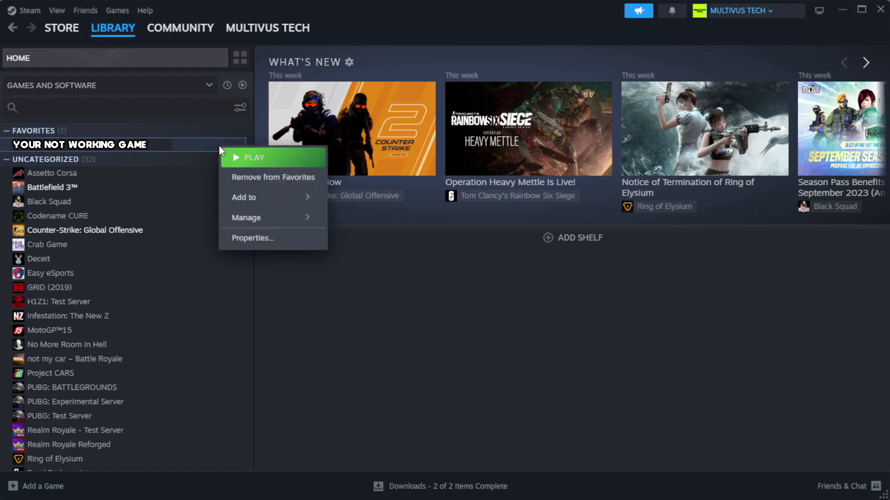
left_click(280, 240)
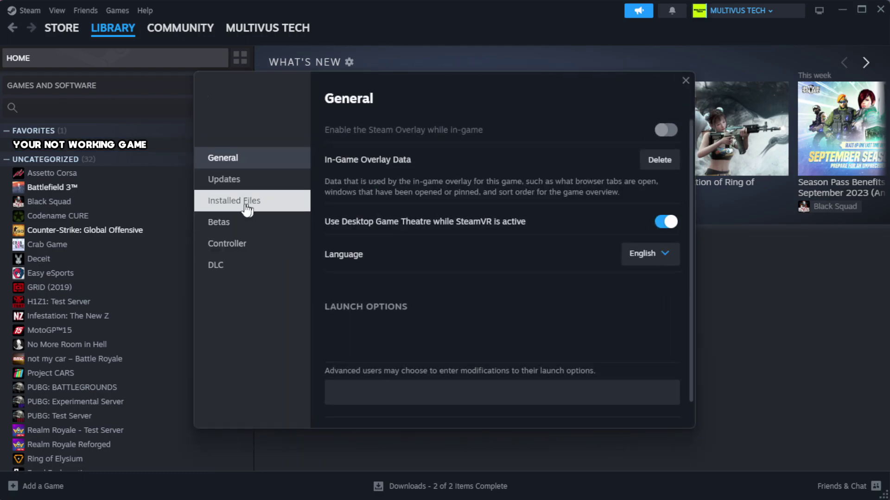
Verify the game's installed files, confirming all 1039 files are validated
left_click(292, 211)
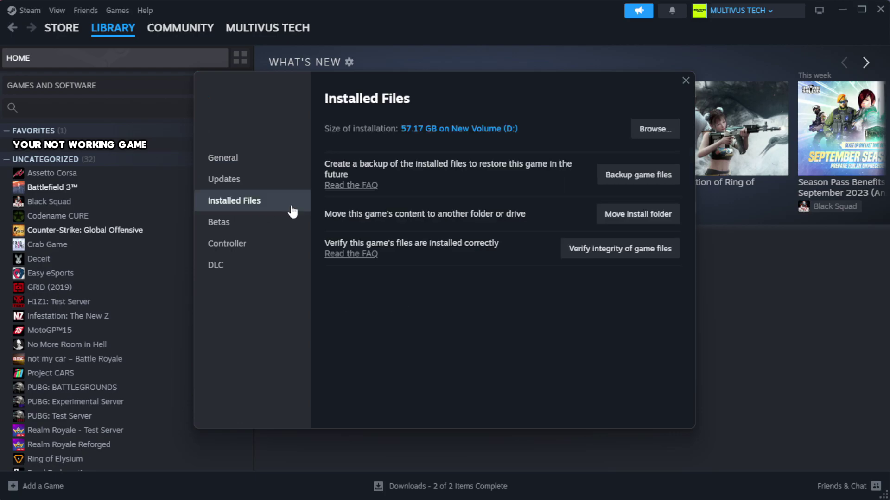
left_click(625, 255)
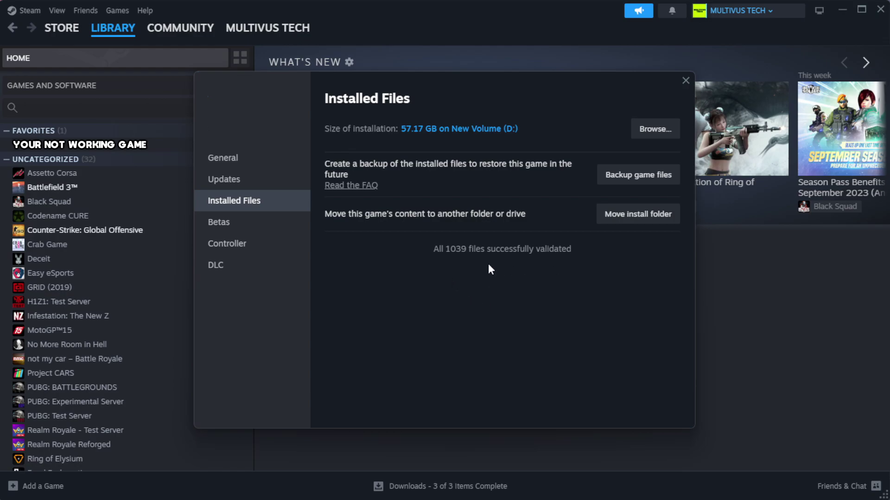
Open the game's install folder and the Properties dialog of its YOUR NOT WORKING GAME shortcut
left_click(654, 130)
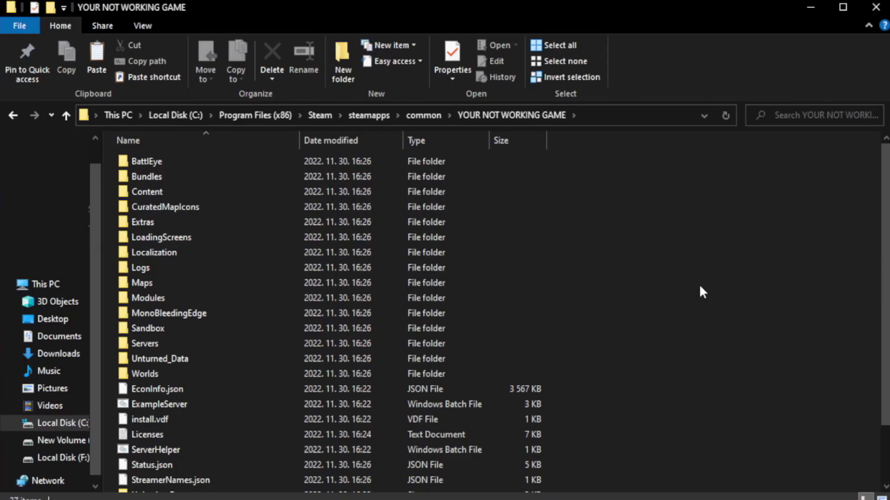
scroll(886, 331, "down", 2)
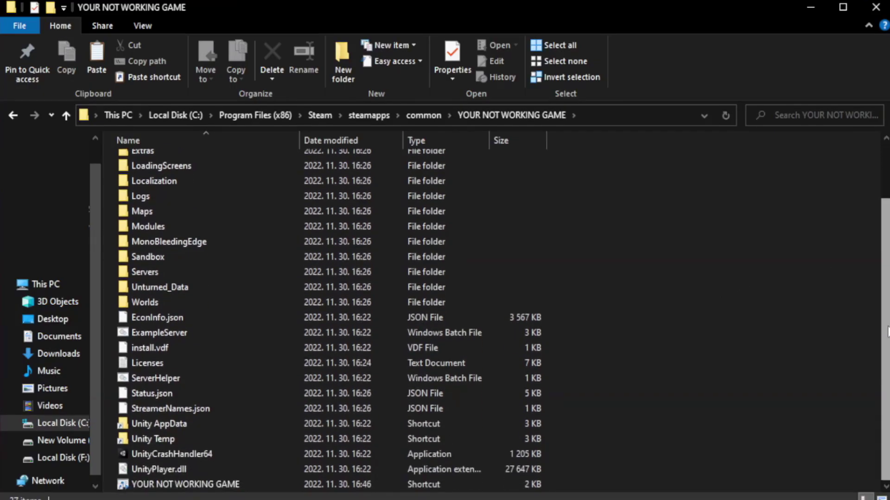
left_click(308, 485)
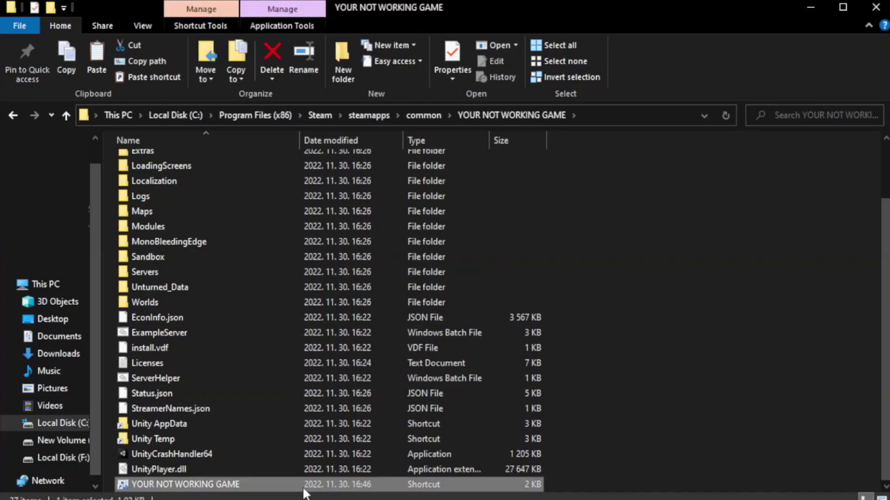
right_click(298, 487)
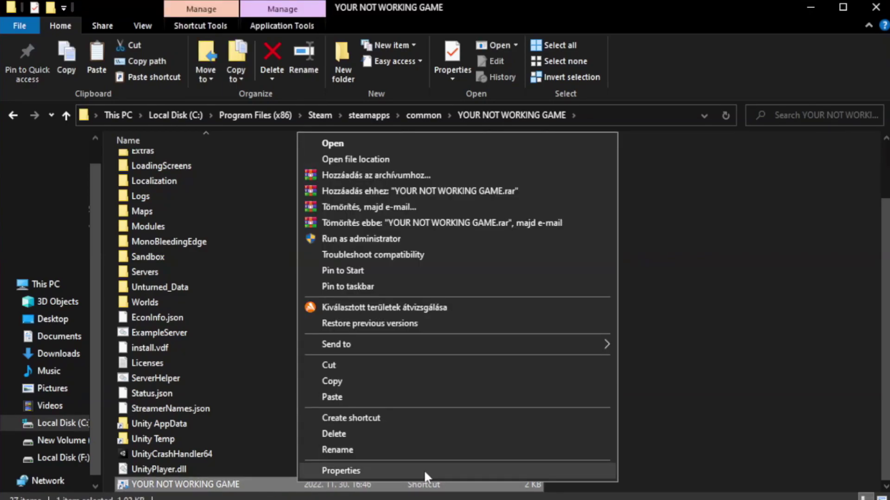
left_click(454, 468)
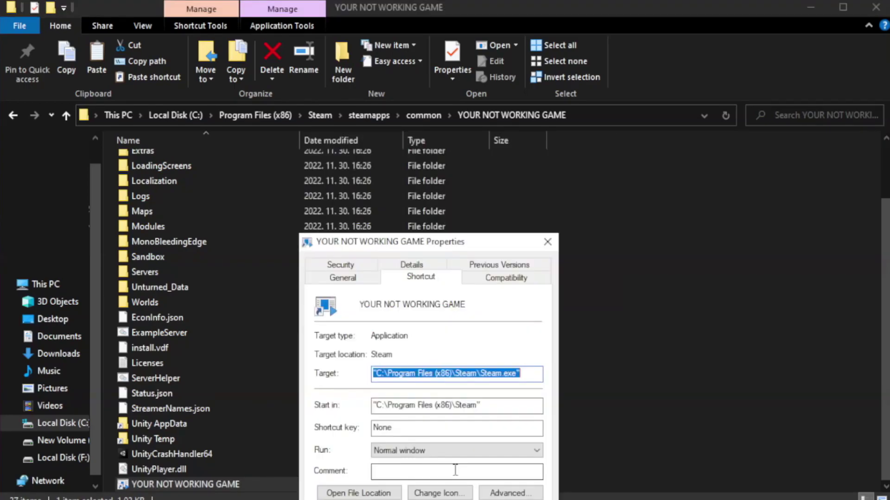
left_click_drag(445, 246, 446, 90)
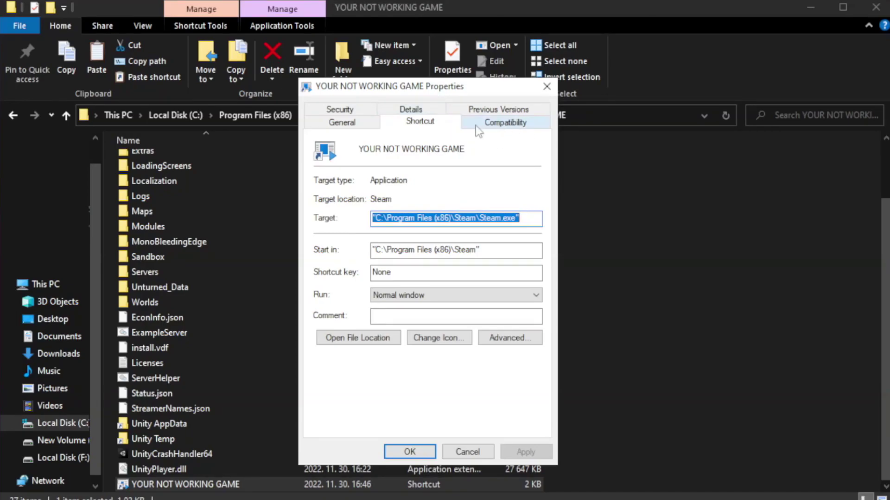
Set the shortcut to Windows 8 compatibility mode, disable fullscreen optimizations, run as administrator, and apply
left_click(500, 125)
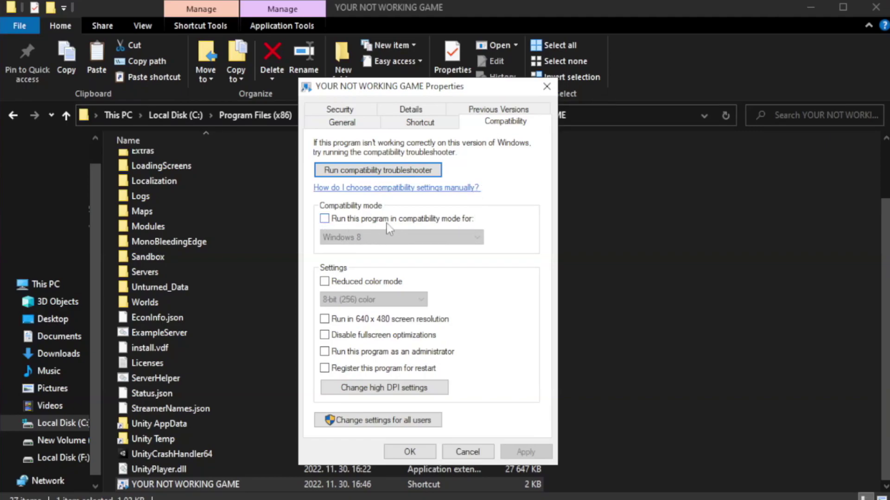
left_click(353, 223)
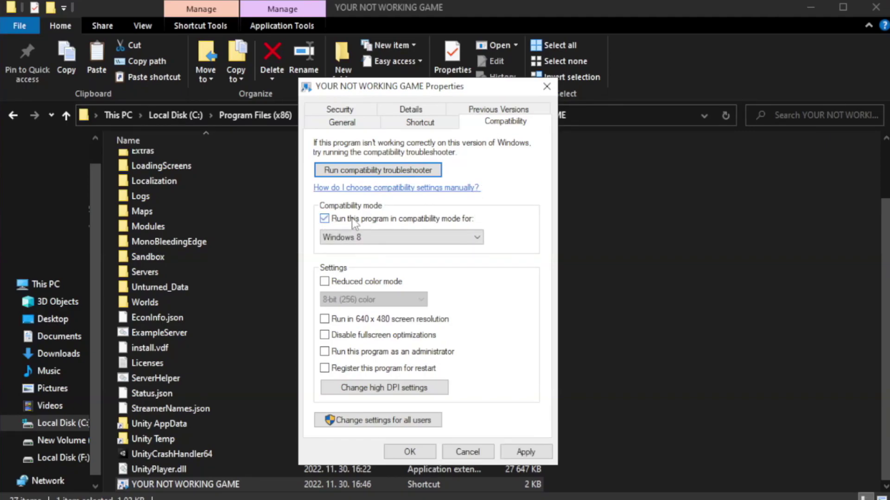
left_click(380, 237)
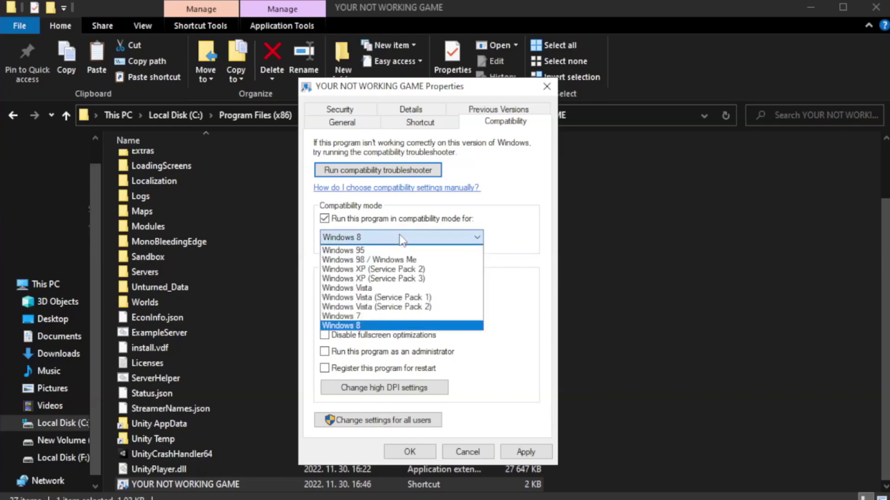
left_click(377, 326)
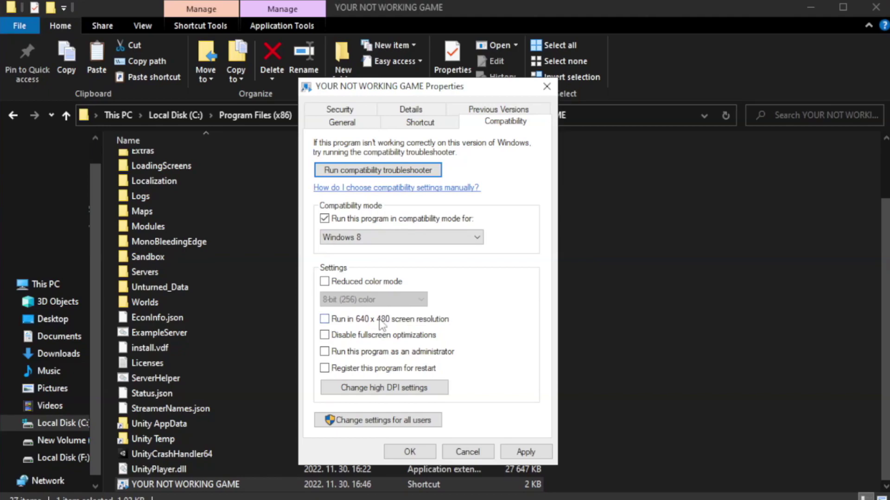
left_click(347, 341)
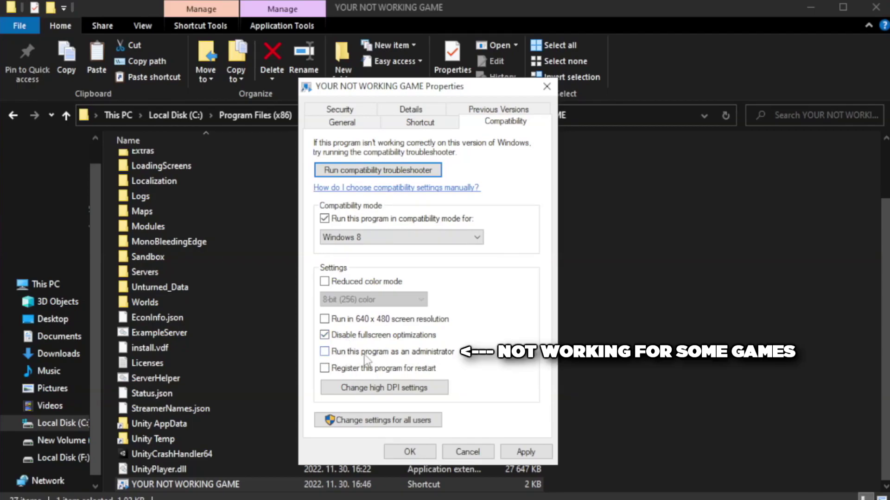
left_click(348, 357)
left_click(521, 456)
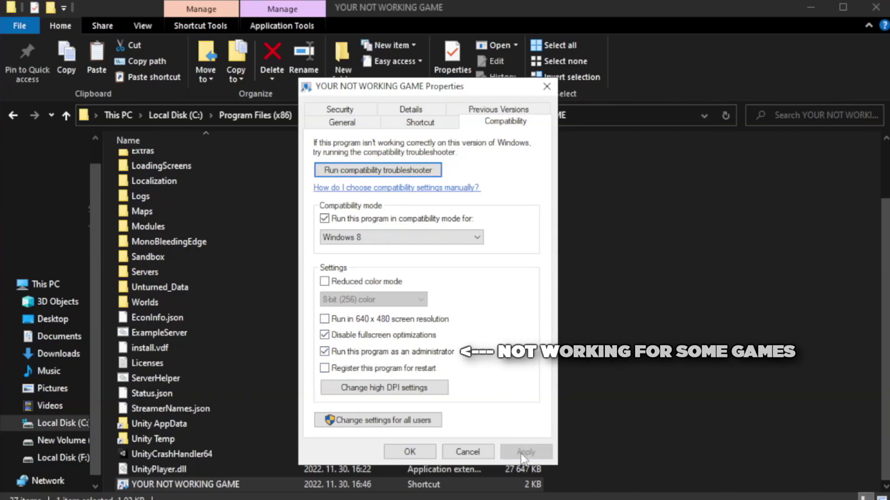
left_click(408, 453)
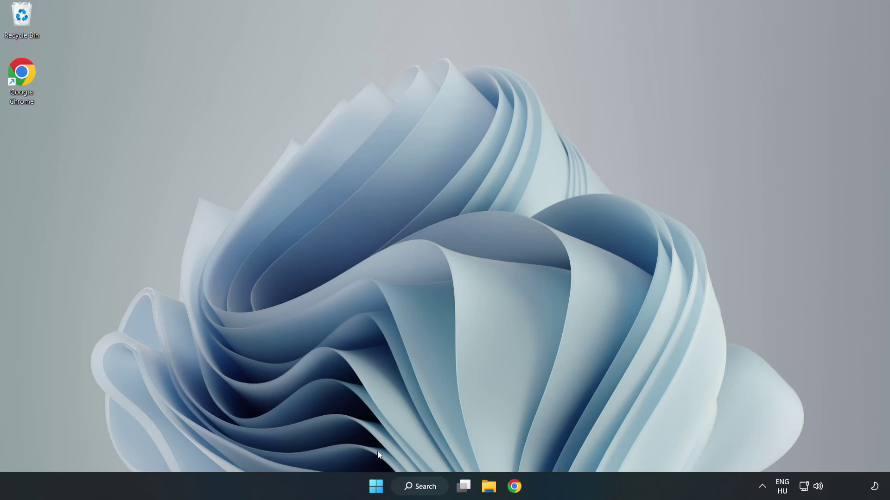
Open Task Manager from the Start button's menu and show its Startup apps list
right_click(377, 488)
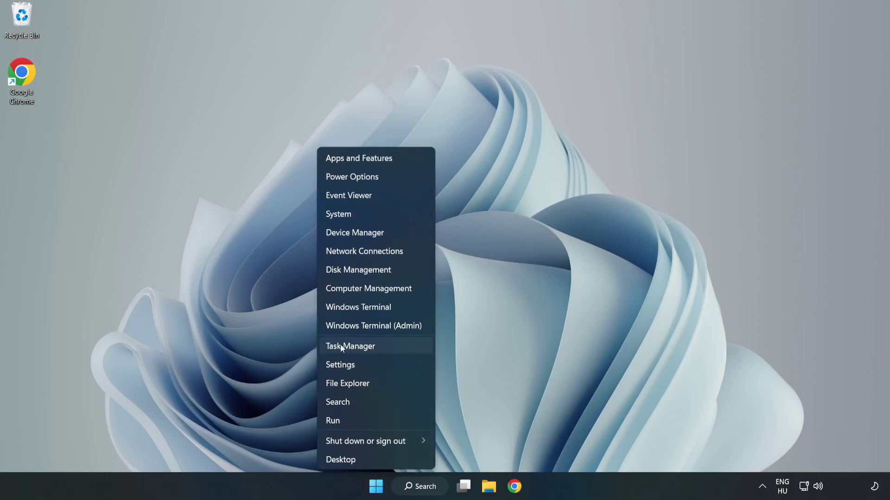
left_click(375, 347)
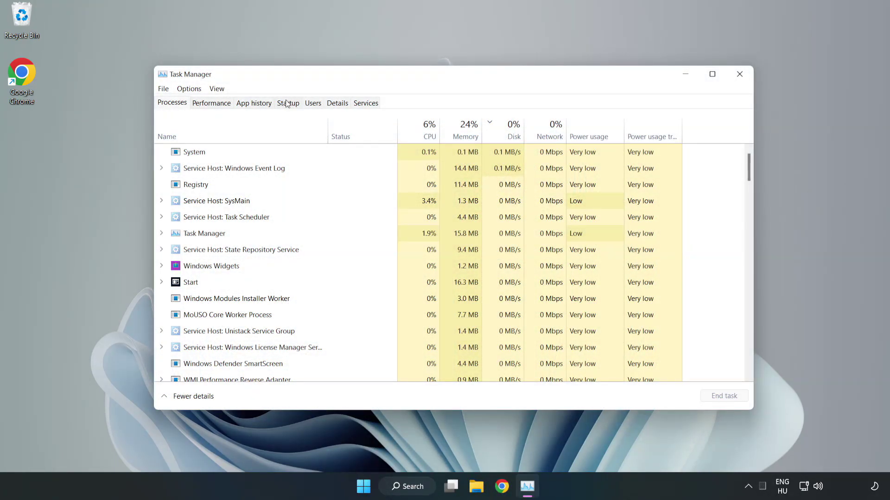
left_click(289, 105)
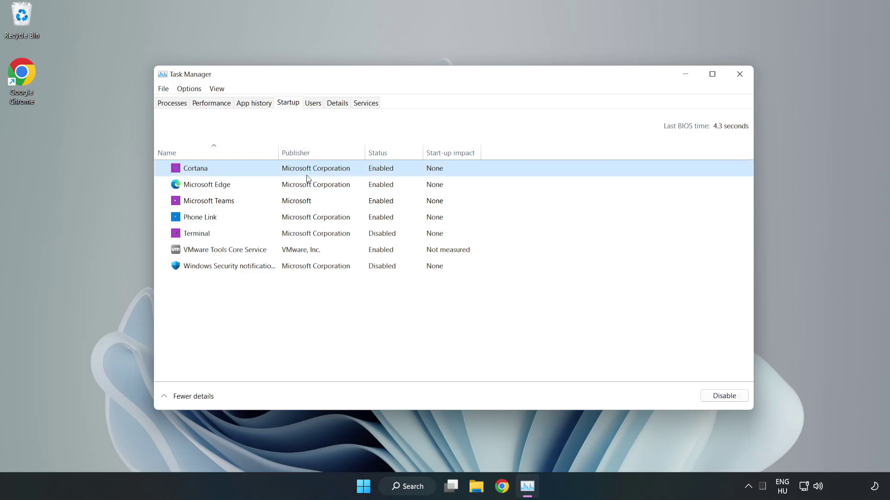
Disable Cortana, Microsoft Edge, Microsoft Teams and Phone Link as startup apps
left_click(721, 396)
left_click(383, 183)
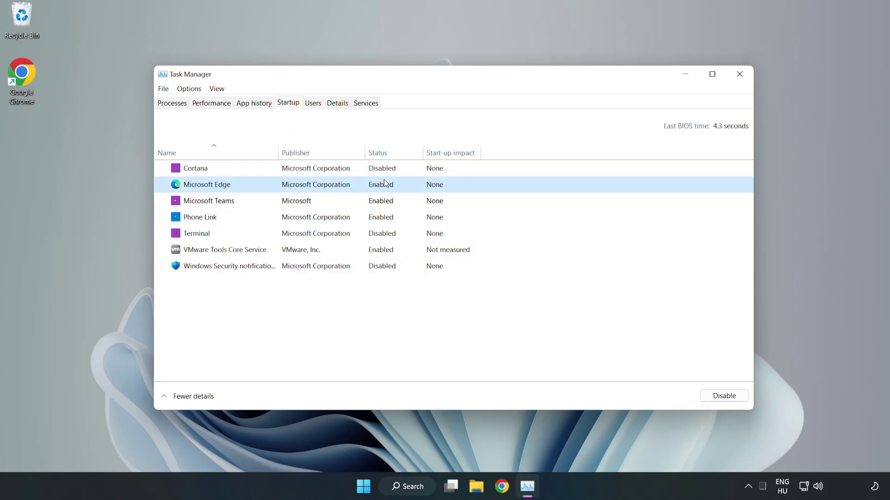
left_click(723, 396)
left_click(389, 200)
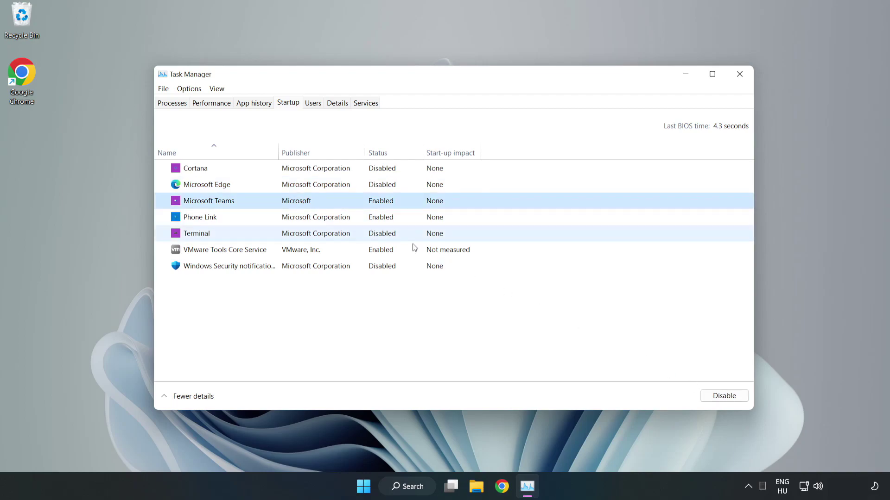
left_click(723, 395)
left_click(298, 221)
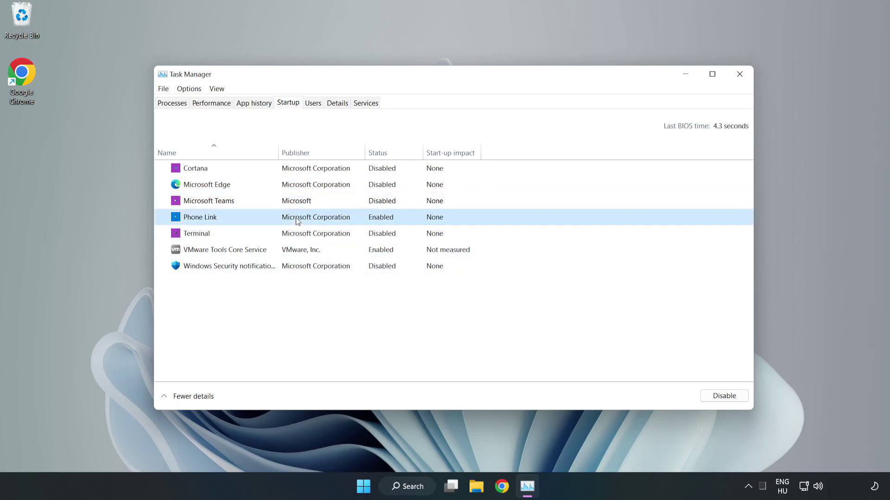
left_click(740, 399)
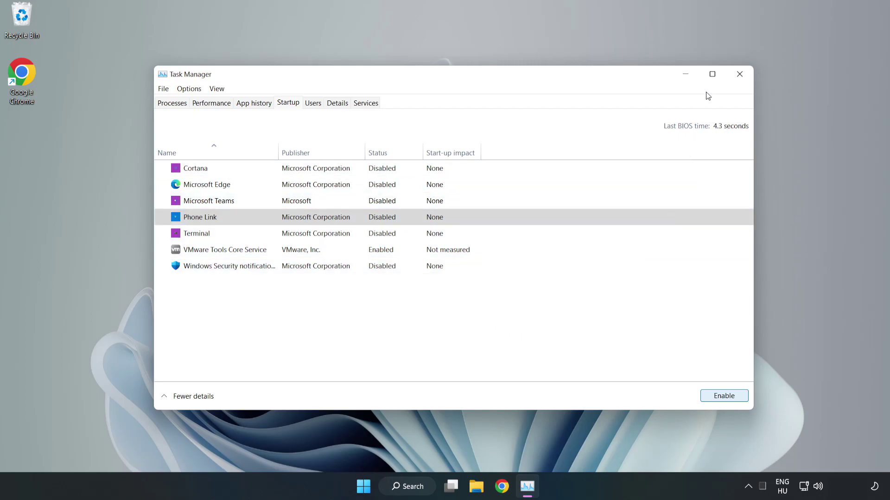
Close Task Manager, search 'cmd', and bring up Command Prompt's Run as administrator option
left_click(740, 74)
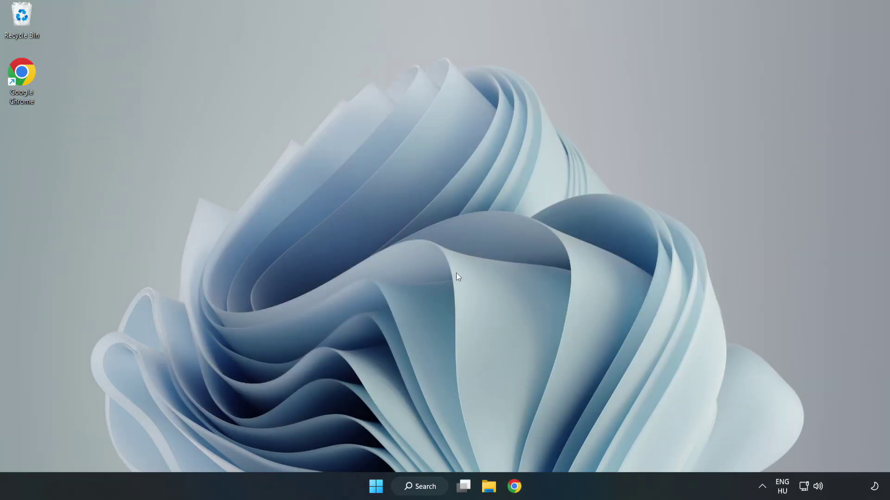
left_click(435, 482)
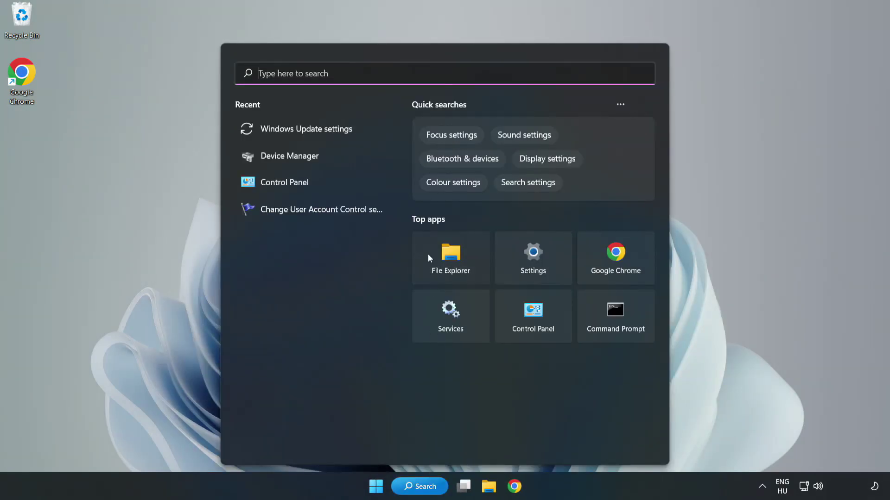
type("cmd")
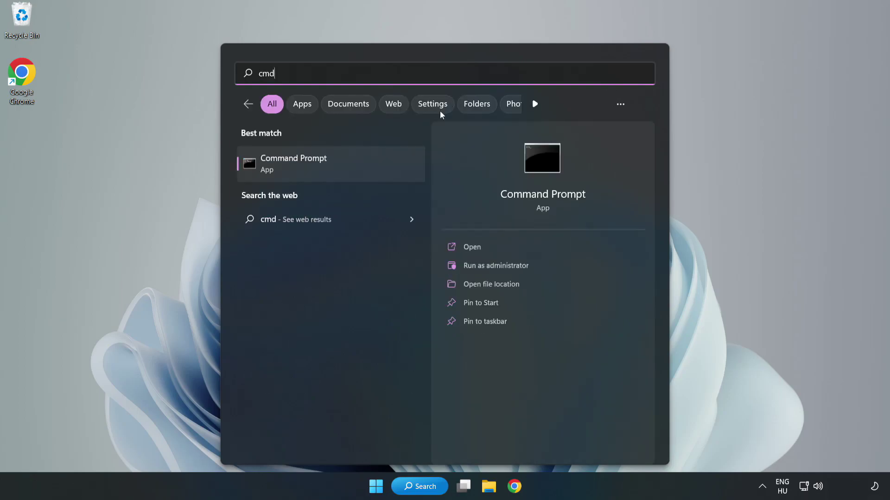
right_click(350, 168)
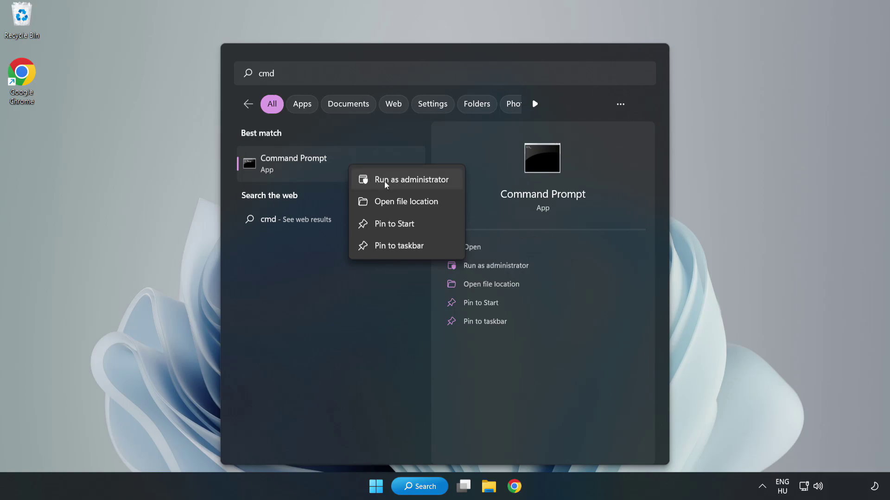
Run sfc /scannow in an administrator Command Prompt, confirm no integrity violations, then close it
left_click(384, 181)
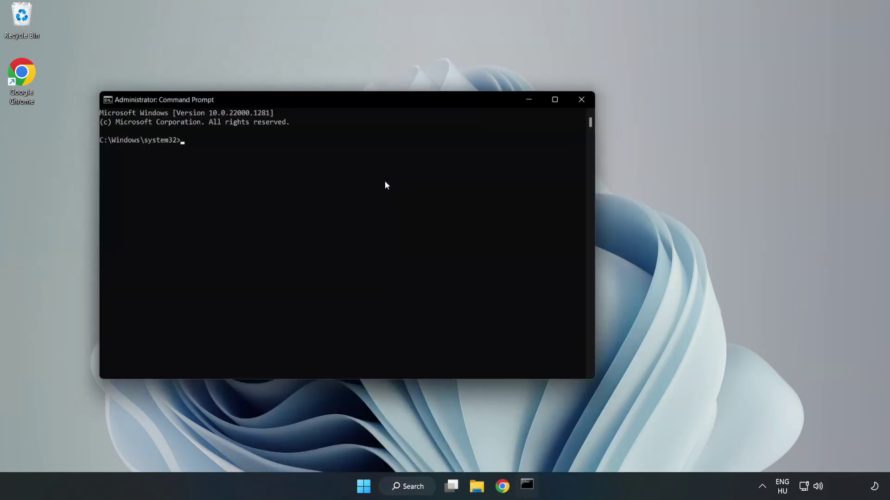
left_click_drag(355, 100, 453, 103)
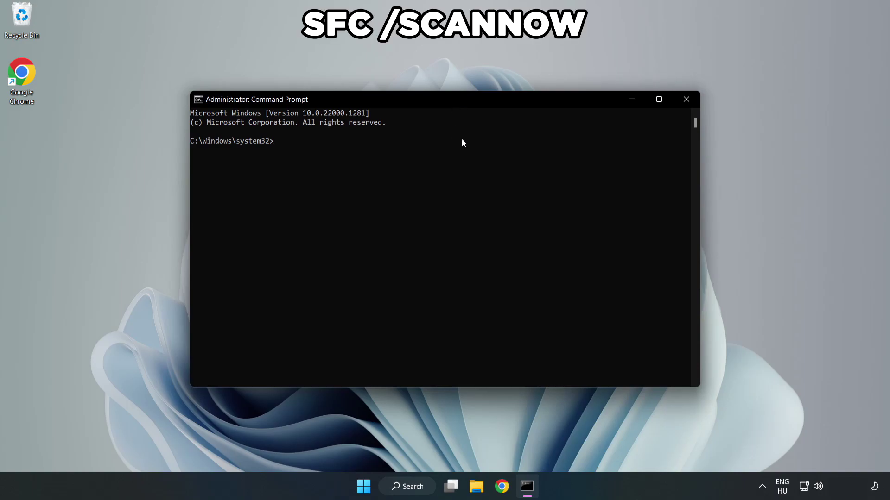
type("sfc /scannow")
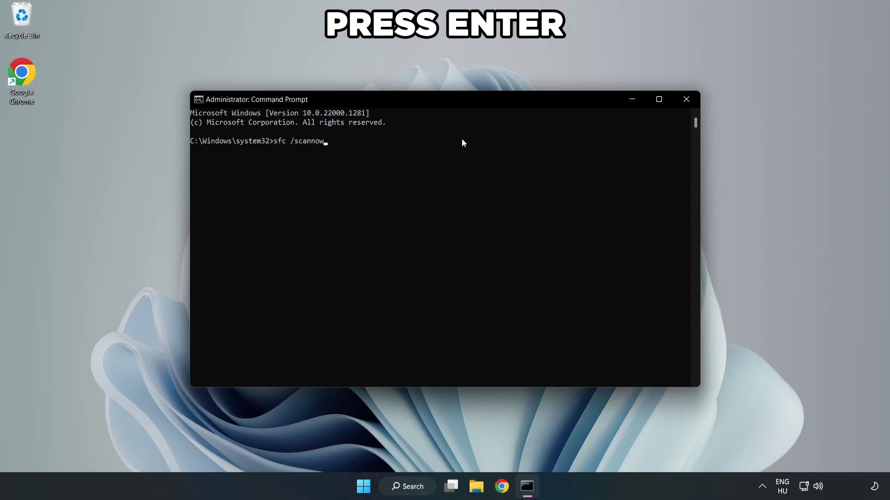
key("Return")
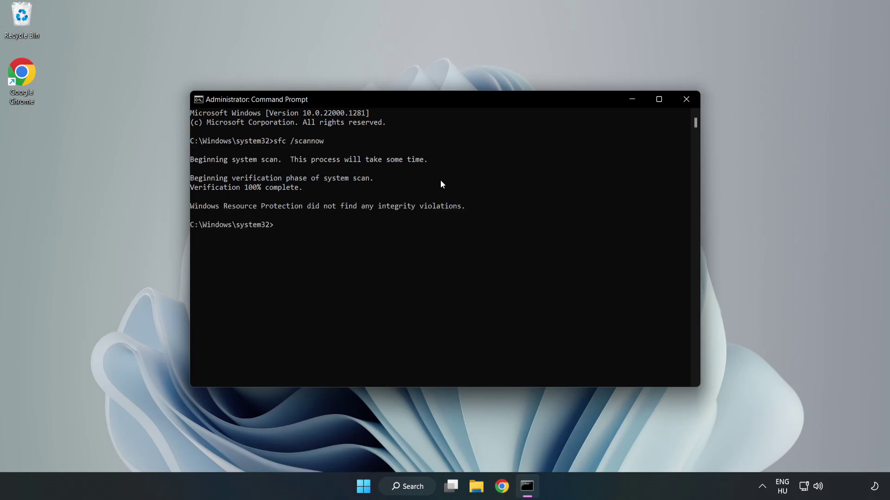
left_click(686, 103)
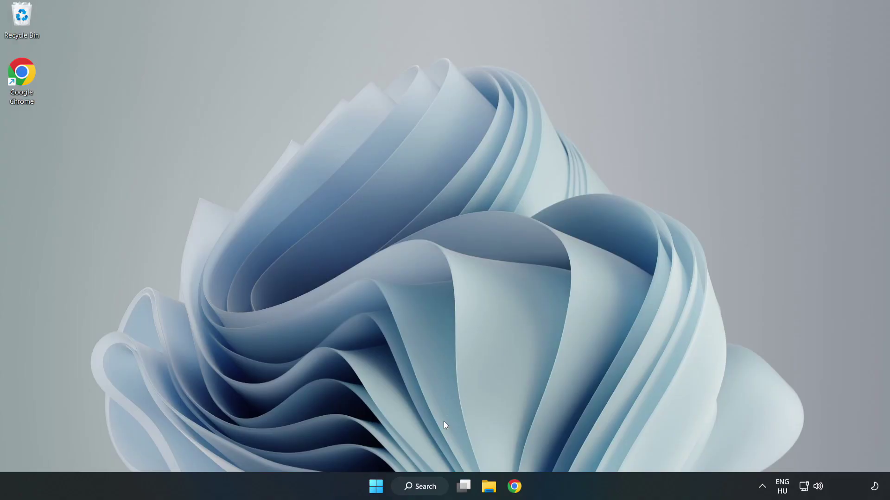
Search Windows for 'security' and launch the Windows Security app
left_click(427, 491)
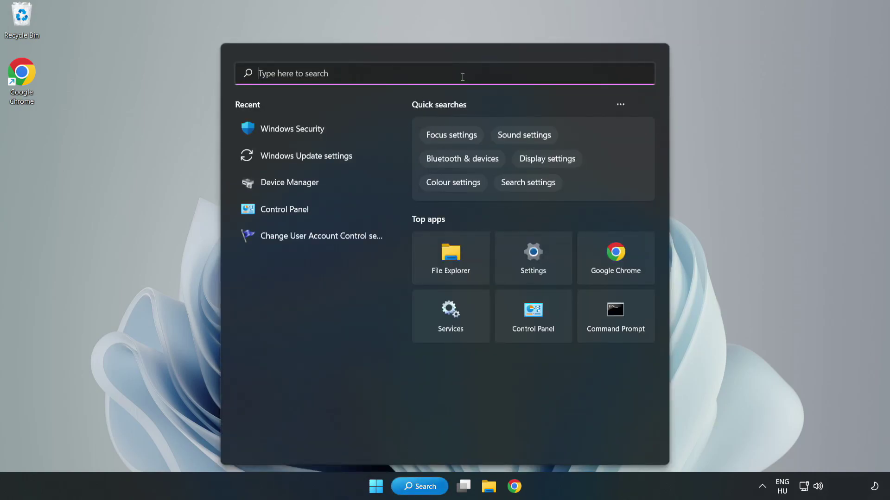
type("secu")
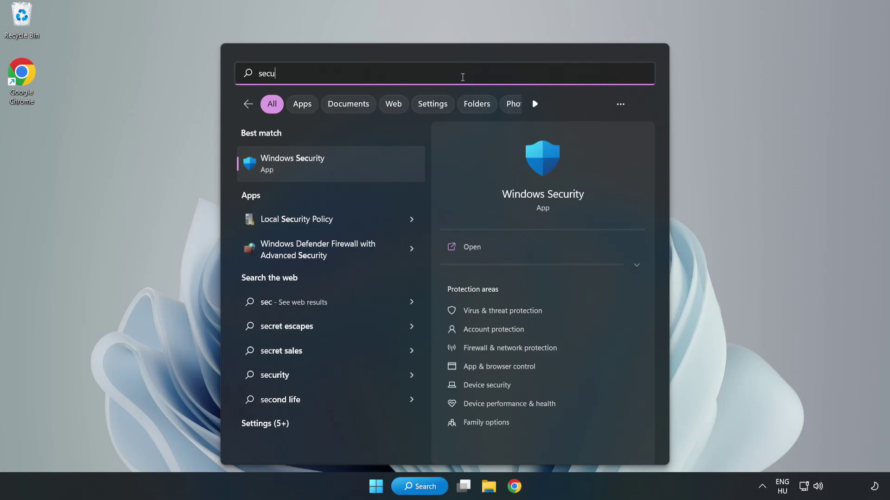
type("rity")
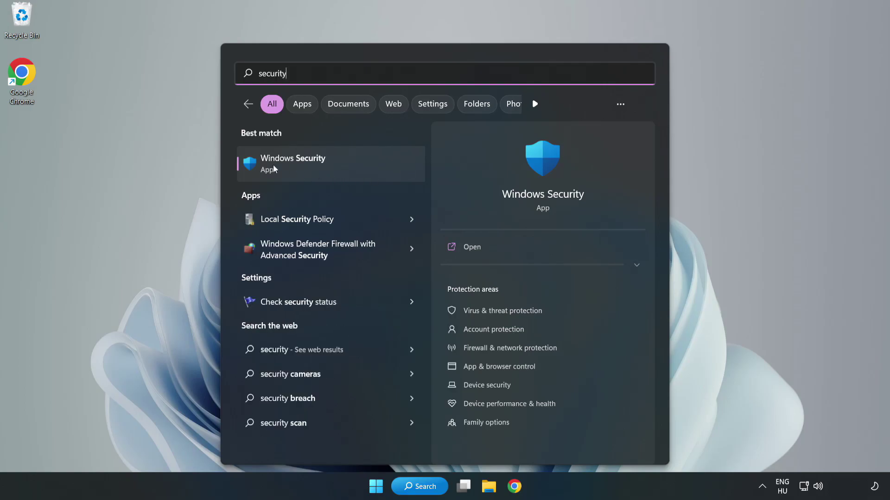
left_click(322, 170)
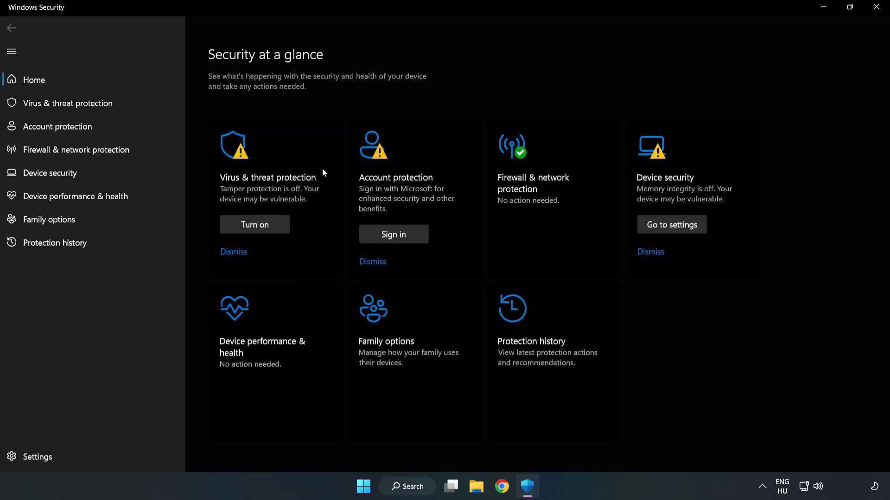
Open Virus & threat protection's Manage settings page and scroll down to the Exclusions section
left_click(58, 106)
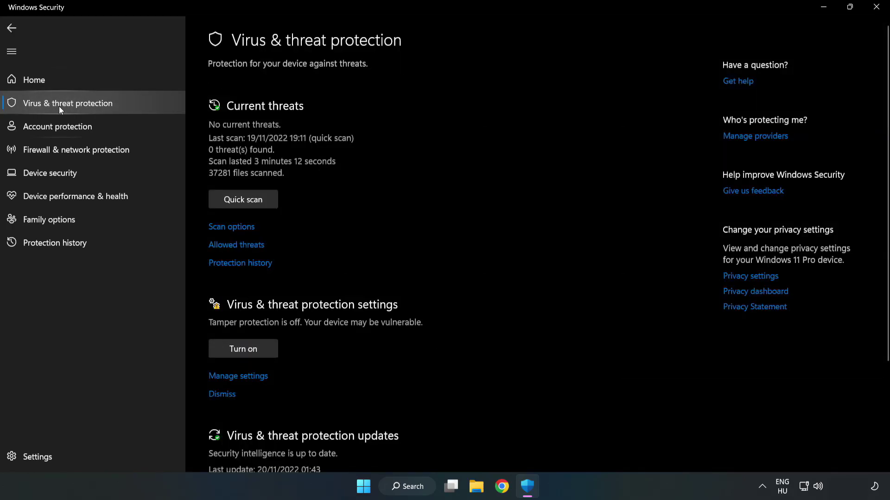
scroll(464, 179, "down", 3)
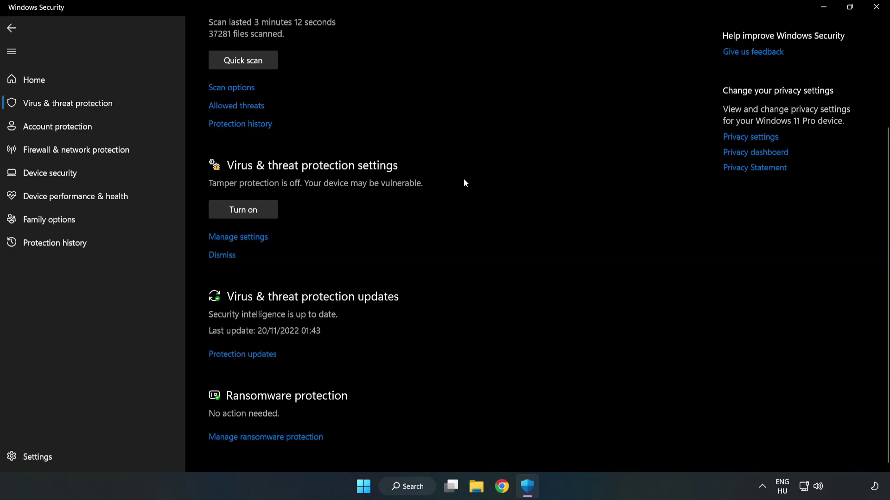
left_click(243, 239)
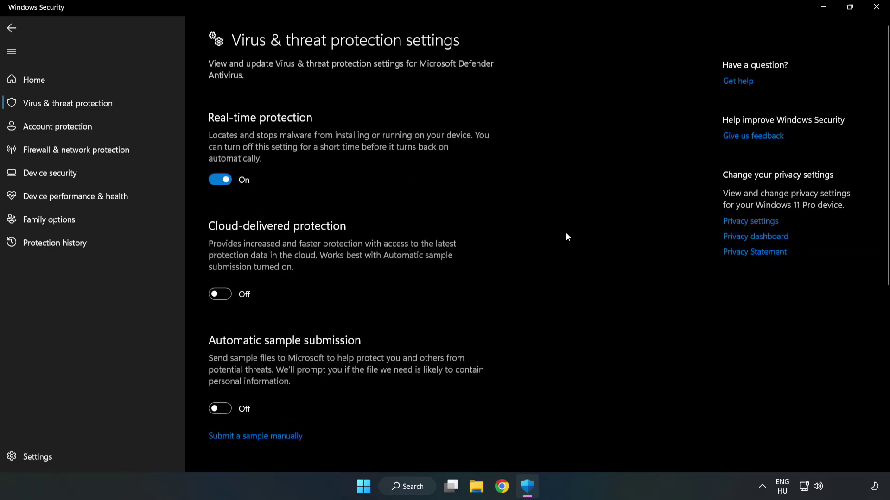
scroll(565, 232, "down", 6)
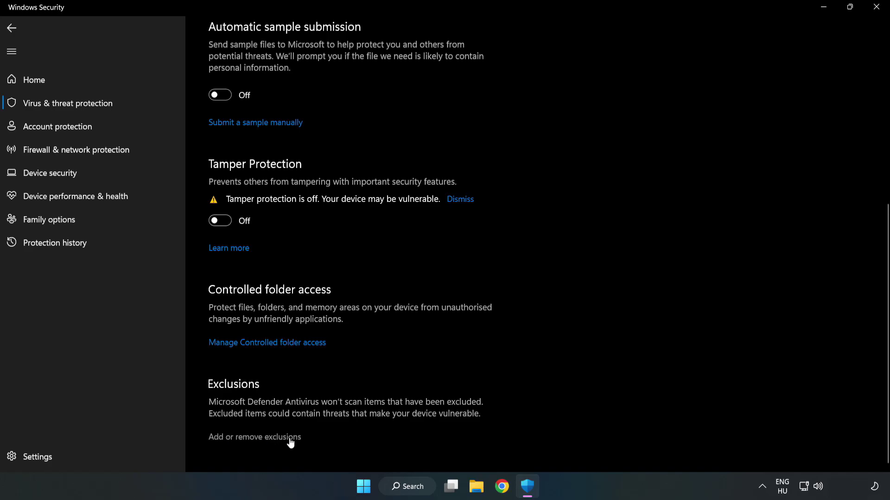
Under Add or remove exclusions, start adding a new File exclusion
left_click(262, 438)
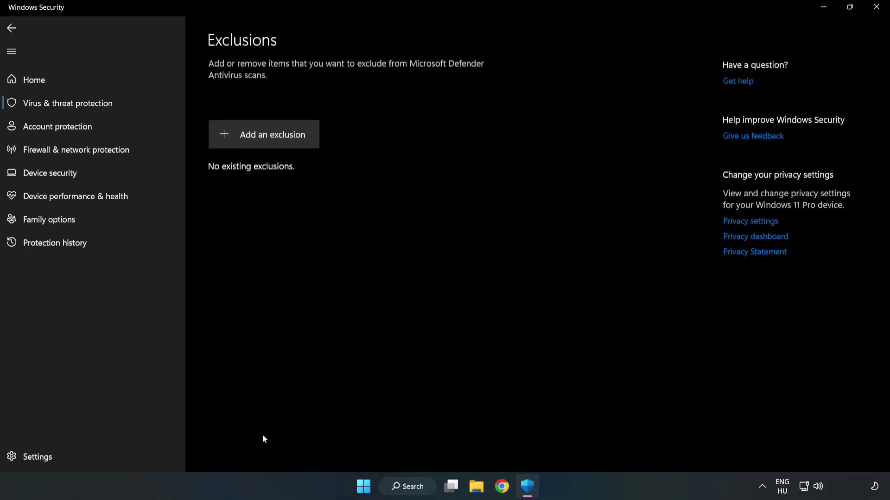
left_click(272, 139)
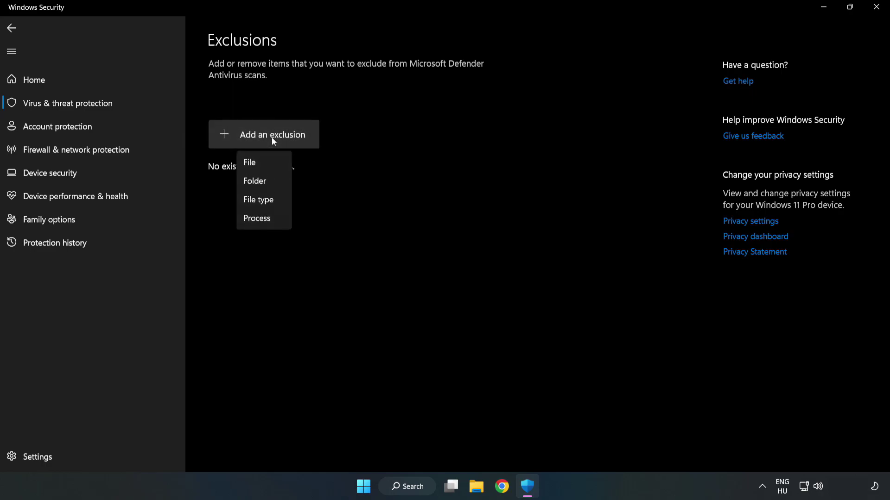
left_click(254, 163)
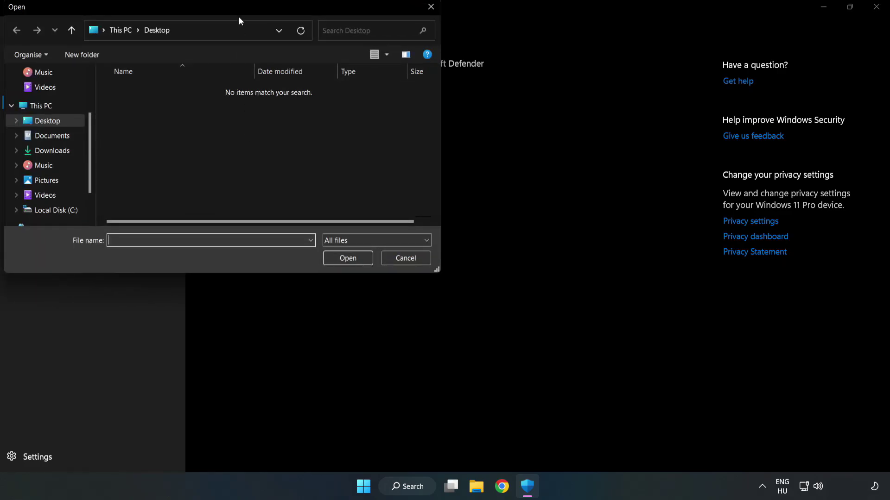
left_click_drag(239, 18, 410, 100)
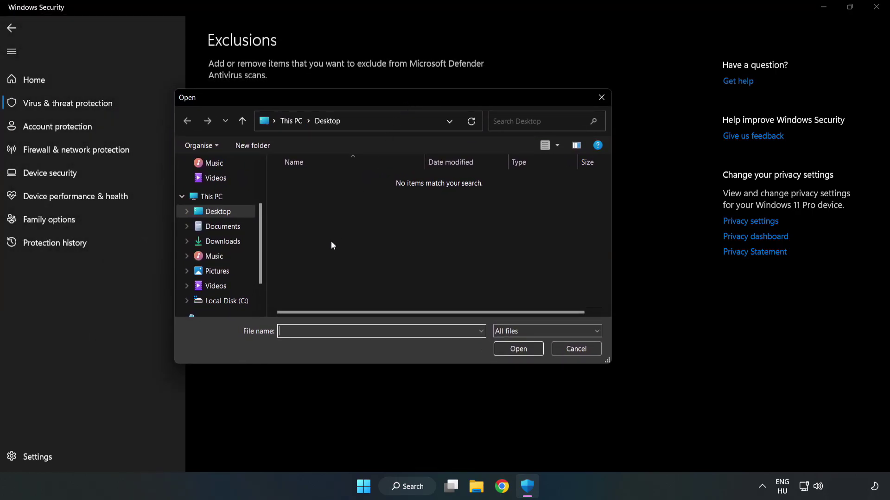
Select the shortcut in C:\Program Files (x86)\NOT WORKING APP as the exclusion, then close Windows Security
left_click(227, 301)
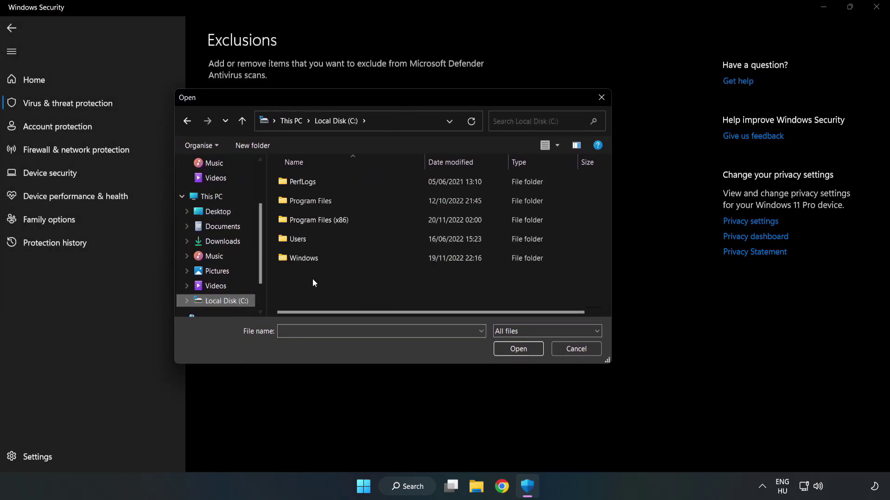
double_click(349, 221)
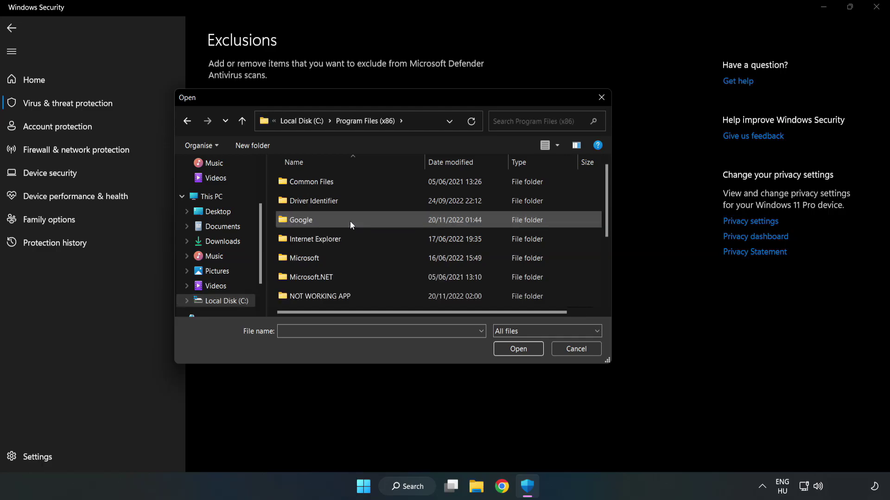
double_click(350, 296)
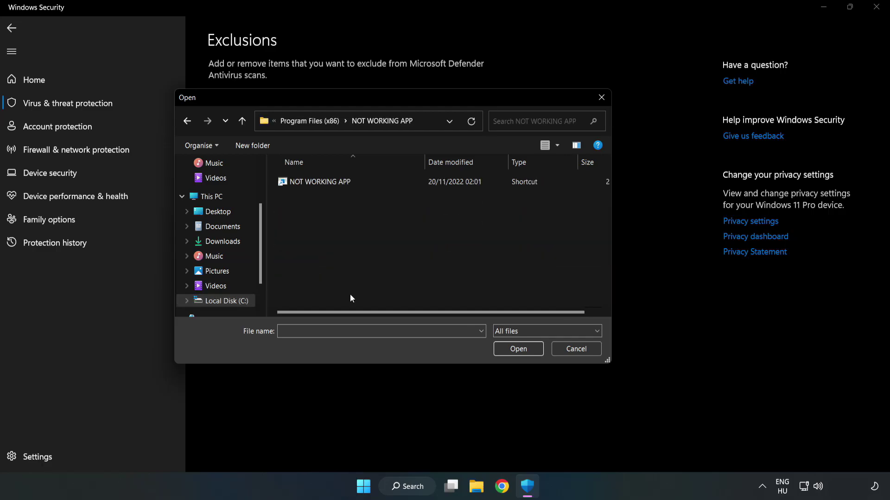
left_click(313, 182)
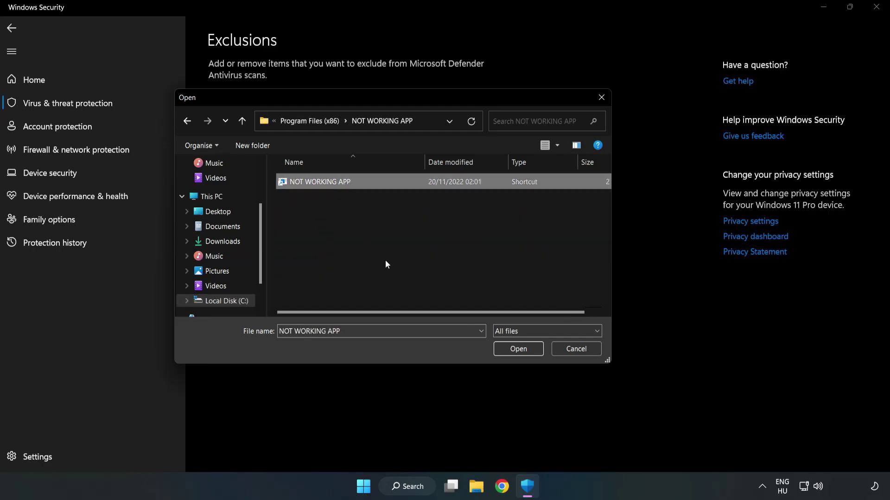
left_click(518, 350)
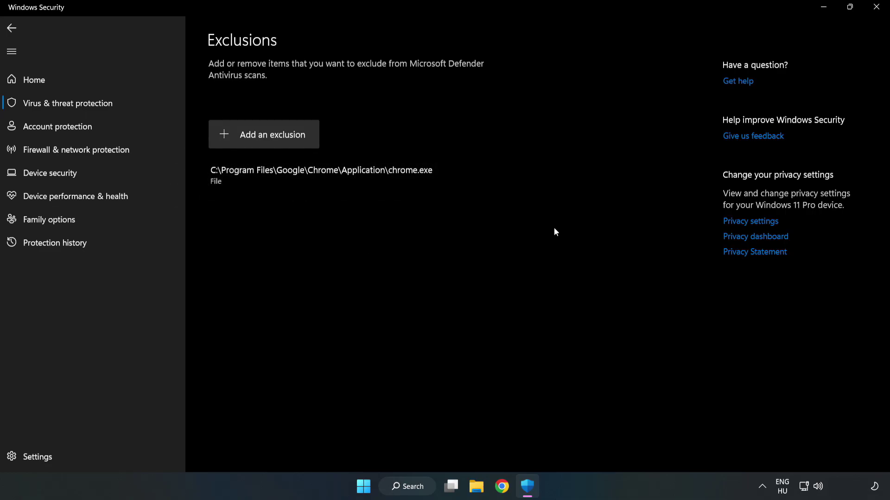
left_click(875, 9)
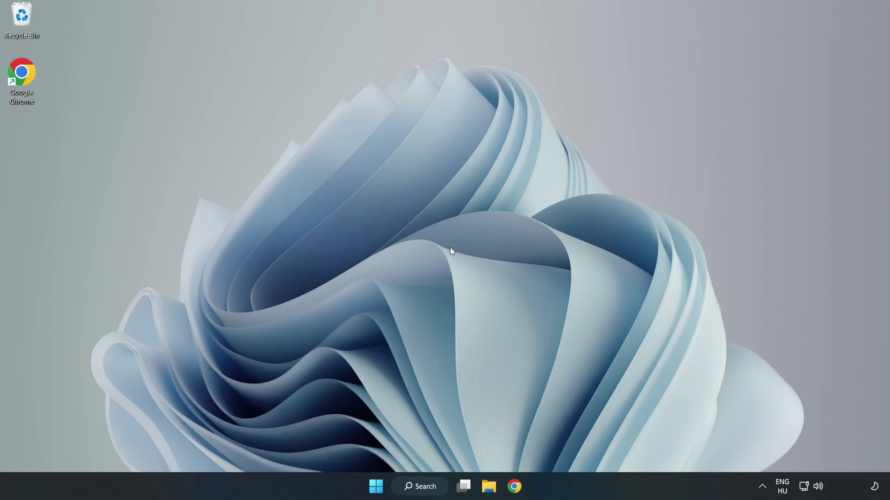
Show the Start menu's power options: Sleep, Shut down and Restart
left_click(376, 486)
left_click(589, 447)
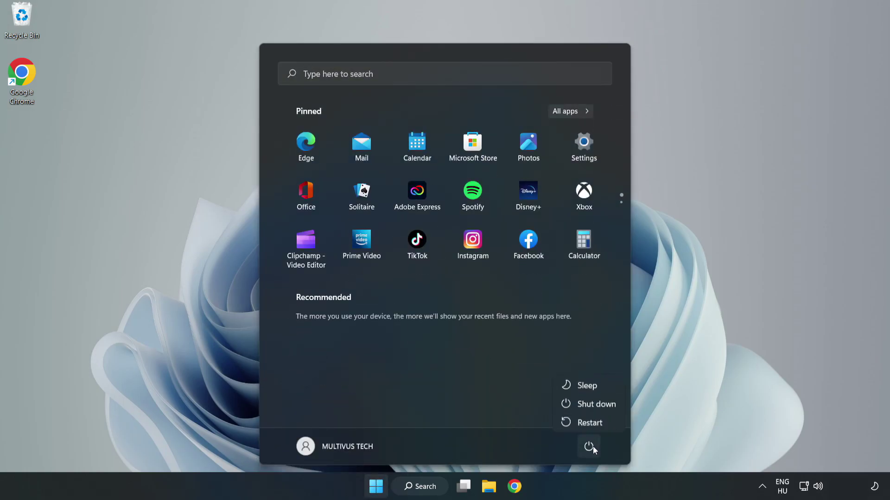